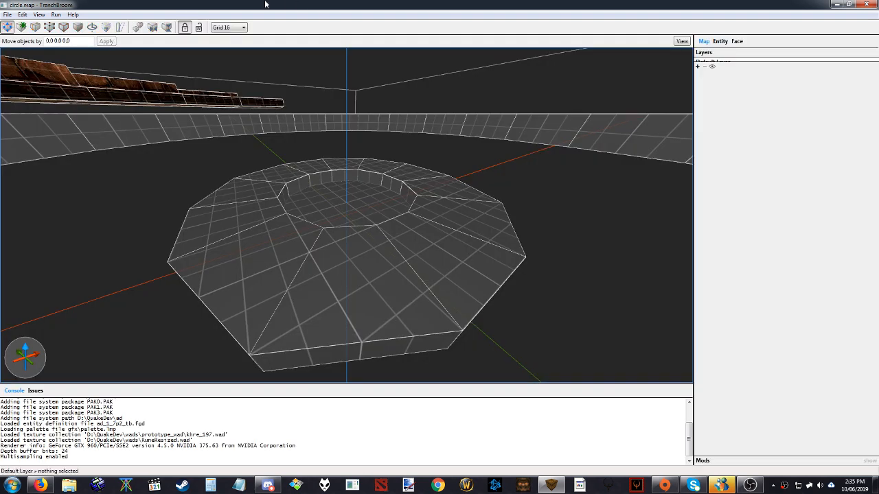
# - Examine the small centre ring, the larger ring around it and the curved brick segments from several angles
pyautogui.moveTo(395, 213)
pyautogui.keyDown('alt'); pyautogui.mouseDown(button='right')
pyautogui.moveTo(418, 214)
pyautogui.moveTo(396, 212)
pyautogui.mouseUp(button='right'); pyautogui.keyUp('alt')
pyautogui.scroll(-5, 417, 217)
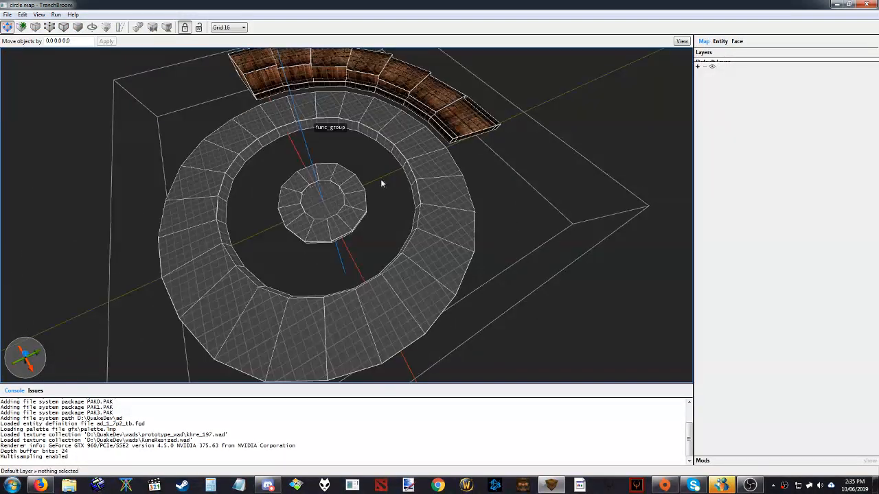
pyautogui.click(445, 173)
pyautogui.moveTo(417, 206)
pyautogui.keyDown('alt'); pyautogui.mouseDown(button='right')
pyautogui.moveTo(372, 265)
pyautogui.moveTo(354, 247)
pyautogui.mouseUp(button='right'); pyautogui.keyUp('alt')
pyautogui.doubleClick(390, 252)
pyautogui.scroll(3, 394, 243)
pyautogui.scroll(-8, 302, 143)
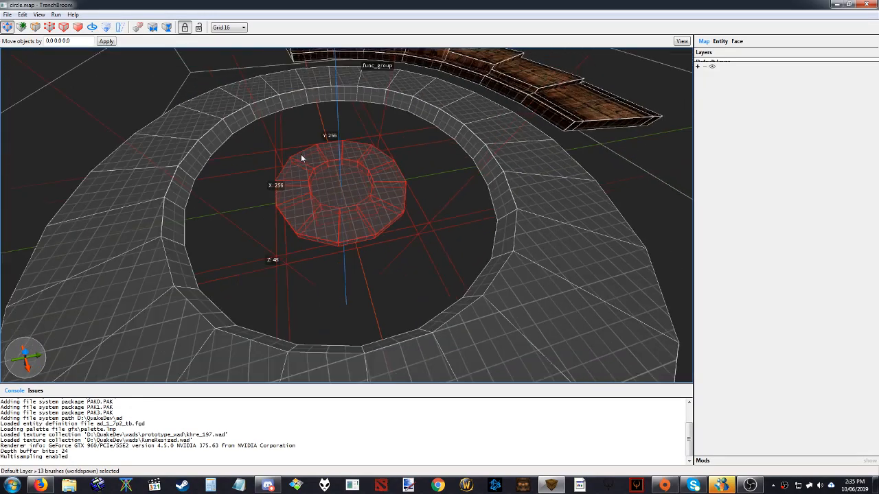
pyautogui.click(414, 186)
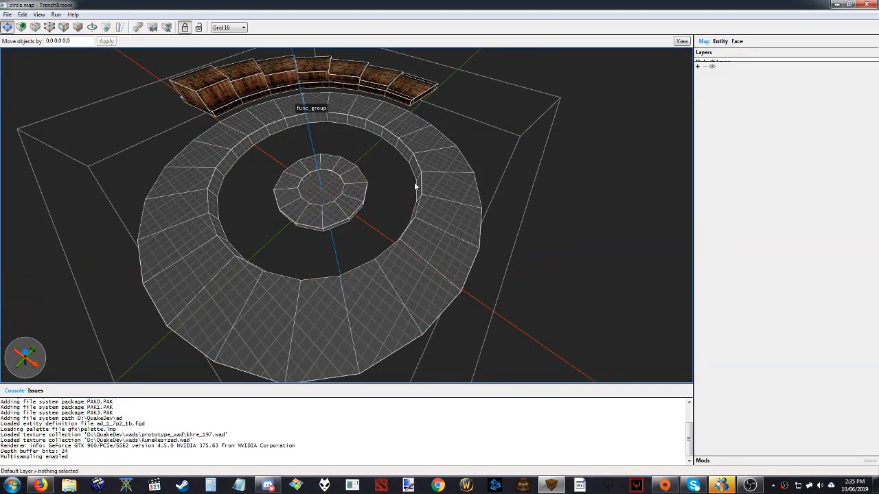
pyautogui.click(452, 177)
pyautogui.moveTo(173, 239)
pyautogui.keyDown('ctrl'); pyautogui.mouseDown()
pyautogui.moveTo(348, 328)
pyautogui.moveTo(453, 210)
pyautogui.moveTo(384, 213)
pyautogui.mouseUp(); pyautogui.keyUp('ctrl')
pyautogui.moveTo(352, 242)
pyautogui.mouseDown(button='right')
pyautogui.moveTo(386, 234)
pyautogui.moveTo(375, 246)
pyautogui.moveTo(328, 242)
pyautogui.moveTo(431, 240)
pyautogui.moveTo(329, 247)
pyautogui.moveTo(392, 237)
pyautogui.mouseUp(button='right')
pyautogui.press('Escape')
pyautogui.scroll(-2, 392, 237)
pyautogui.scroll(5, 392, 236)
pyautogui.click(349, 192)
pyautogui.scroll(-2, 457, 275)
pyautogui.click(458, 272)
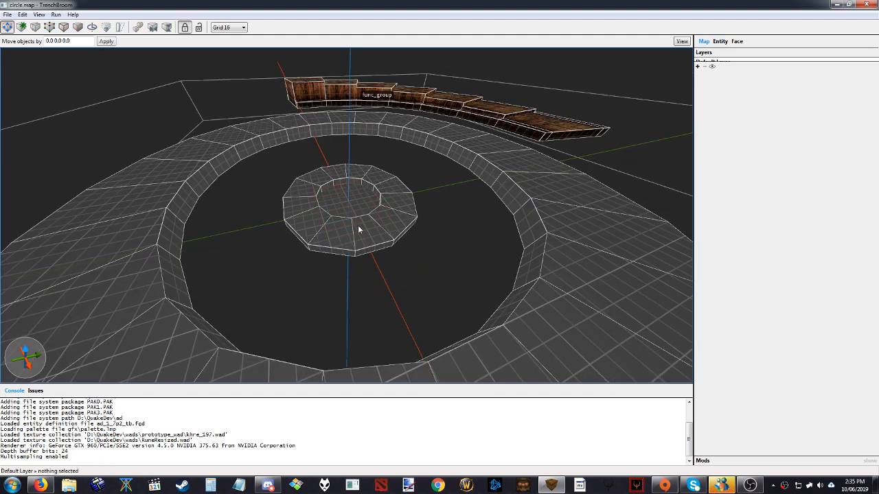
pyautogui.scroll(-3, 307, 215)
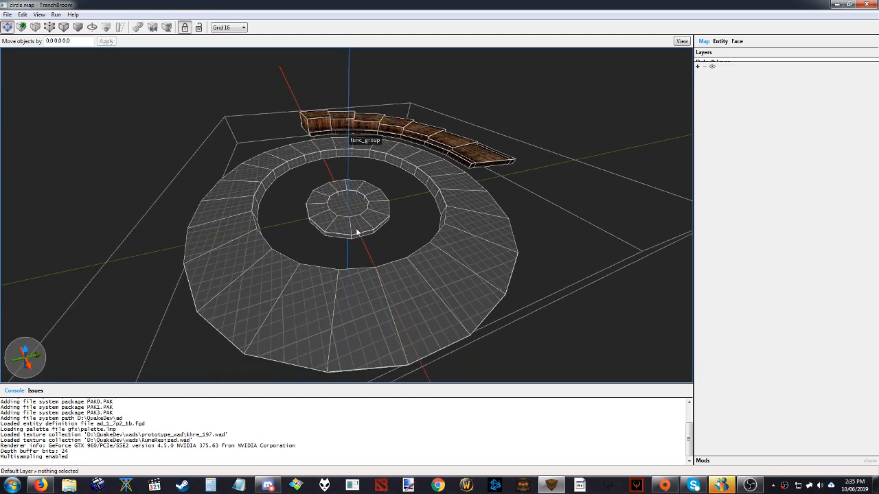
pyautogui.scroll(4, 362, 230)
pyautogui.scroll(-1, 362, 229)
pyautogui.moveTo(363, 231)
pyautogui.keyDown('alt'); pyautogui.mouseDown(button='right')
pyautogui.moveTo(429, 224)
pyautogui.moveTo(403, 235)
pyautogui.mouseUp(button='right'); pyautogui.keyUp('alt')
pyautogui.scroll(3, 389, 229)
# - Inspect individual segments of the small centre ring in the top view
pyautogui.click(313, 265)
pyautogui.press('space')
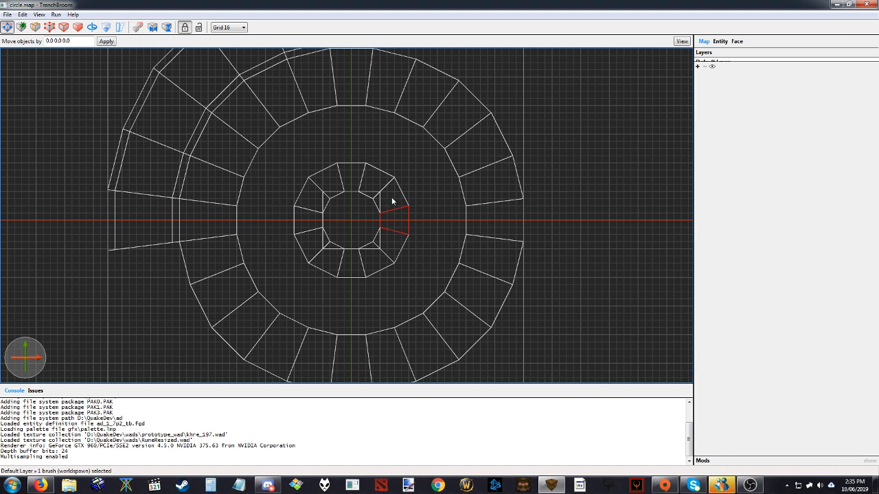
pyautogui.moveTo(289, 235)
pyautogui.keyDown('ctrl'); pyautogui.mouseDown()
pyautogui.moveTo(309, 200)
pyautogui.moveTo(334, 183)
pyautogui.moveTo(363, 186)
pyautogui.moveTo(350, 190)
pyautogui.mouseUp(); pyautogui.keyUp('ctrl')
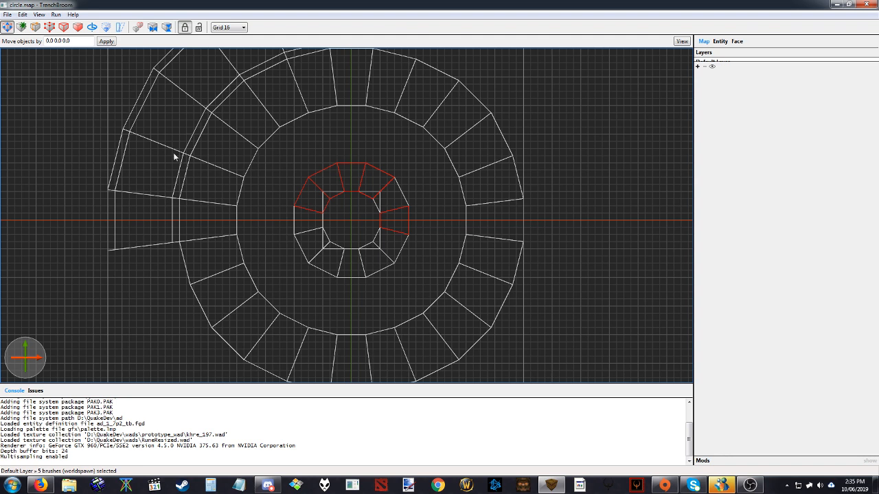
pyautogui.click(439, 181)
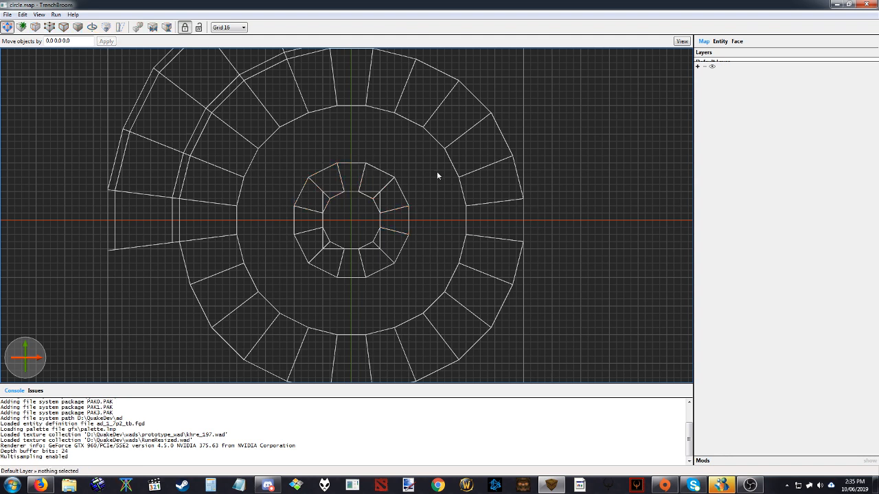
pyautogui.hotkey('ctrl', 'Tab')
pyautogui.hotkey('ctrl', 'Tab')
pyautogui.hotkey('ctrl', 'Tab')
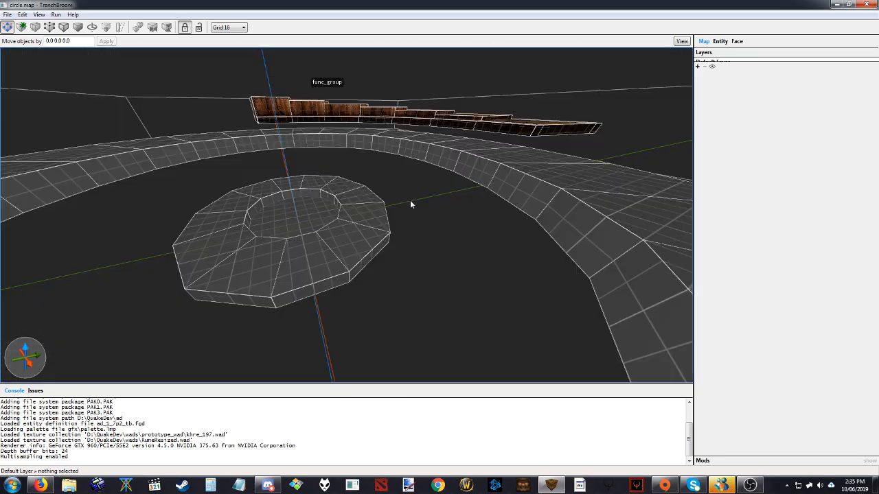
# - Select all inward-facing faces of the large ring and convex-merge them into a single disc brush filling its hole
pyautogui.keyDown('alt'); pyautogui.moveTo(392, 173); pyautogui.dragTo(343, 134, button='right'); pyautogui.keyUp('alt')
pyautogui.scroll(3, 342, 127)
pyautogui.moveTo(340, 117)
pyautogui.keyDown('ctrl'); pyautogui.keyDown('shift'); pyautogui.mouseDown()
pyautogui.moveTo(473, 139)
pyautogui.moveTo(540, 163)
pyautogui.mouseUp(); pyautogui.keyUp('shift'); pyautogui.keyUp('ctrl')
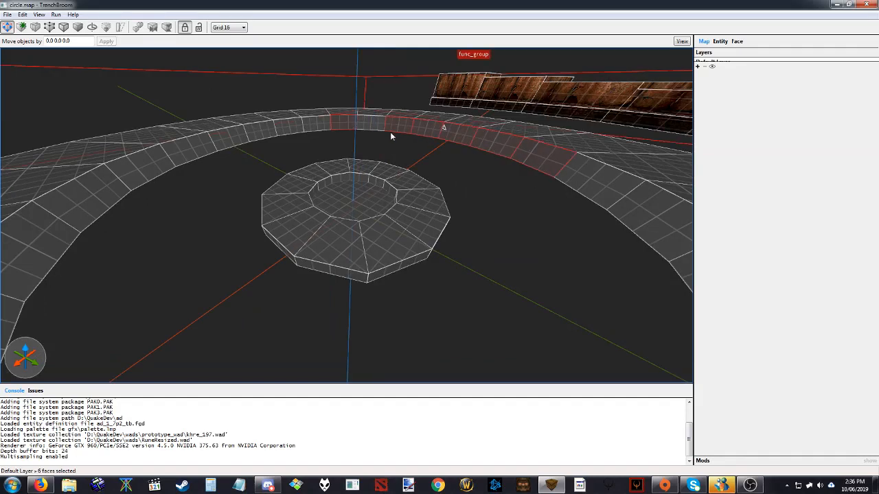
pyautogui.moveTo(305, 129)
pyautogui.keyDown('ctrl'); pyautogui.keyDown('shift'); pyautogui.mouseDown()
pyautogui.moveTo(158, 168)
pyautogui.moveTo(162, 211)
pyautogui.mouseUp(); pyautogui.keyUp('shift'); pyautogui.keyUp('ctrl')
pyautogui.keyDown('alt'); pyautogui.moveTo(162, 211); pyautogui.dragTo(260, 213, button='right'); pyautogui.keyUp('alt')
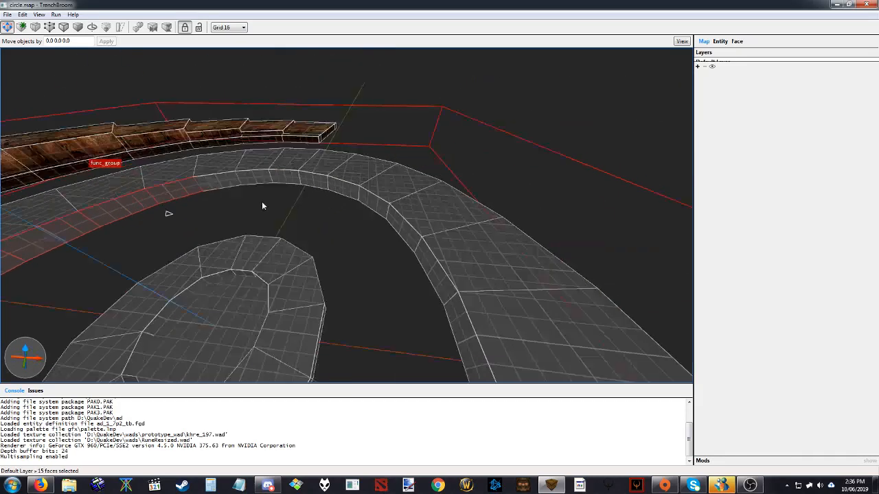
pyautogui.keyDown('ctrl'); pyautogui.keyDown('shift'); pyautogui.moveTo(217, 184); pyautogui.dragTo(392, 226); pyautogui.keyUp('shift'); pyautogui.keyUp('ctrl')
pyautogui.moveTo(392, 226)
pyautogui.keyDown('alt'); pyautogui.mouseDown(button='right')
pyautogui.moveTo(373, 247)
pyautogui.moveTo(382, 211)
pyautogui.moveTo(371, 232)
pyautogui.moveTo(341, 218)
pyautogui.mouseUp(button='right'); pyautogui.keyUp('alt')
pyautogui.hotkey('ctrl', 'j')
# - Clip the disc from the rim vertex at -208 160 through the centre in the top view, keeping both halves
pyautogui.press('space')
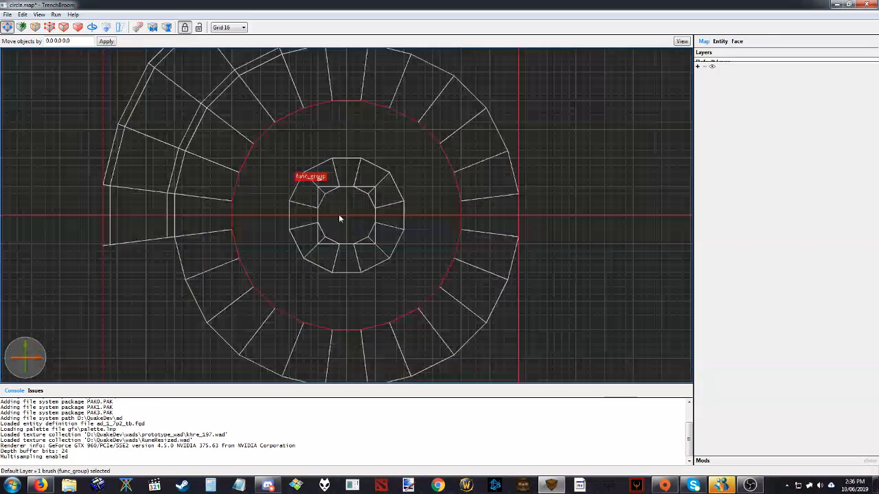
pyautogui.scroll(1, 275, 154)
pyautogui.press('v')
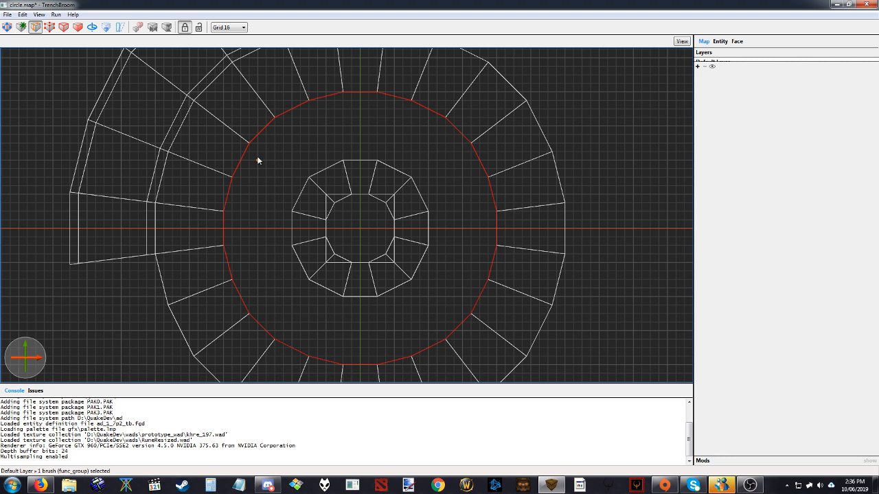
pyautogui.moveTo(251, 145); pyautogui.dragTo(362, 228)
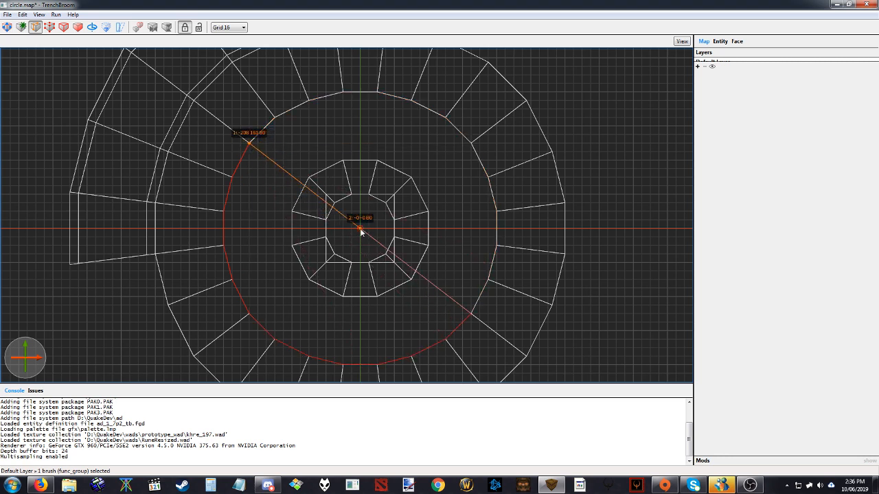
pyautogui.press('Tab')
pyautogui.press('Return')
# - Split the disc through its centre from the next four rim vertices clockwise, up to 32 256, keeping both sides
pyautogui.moveTo(278, 118); pyautogui.dragTo(360, 233)
pyautogui.press('Return')
pyautogui.moveTo(308, 100); pyautogui.dragTo(360, 228)
pyautogui.press('Return')
pyautogui.moveTo(341, 92); pyautogui.dragTo(361, 229)
pyautogui.press('Return')
pyautogui.moveTo(377, 94)
pyautogui.mouseDown()
pyautogui.moveTo(352, 250)
pyautogui.moveTo(360, 229)
pyautogui.mouseUp()
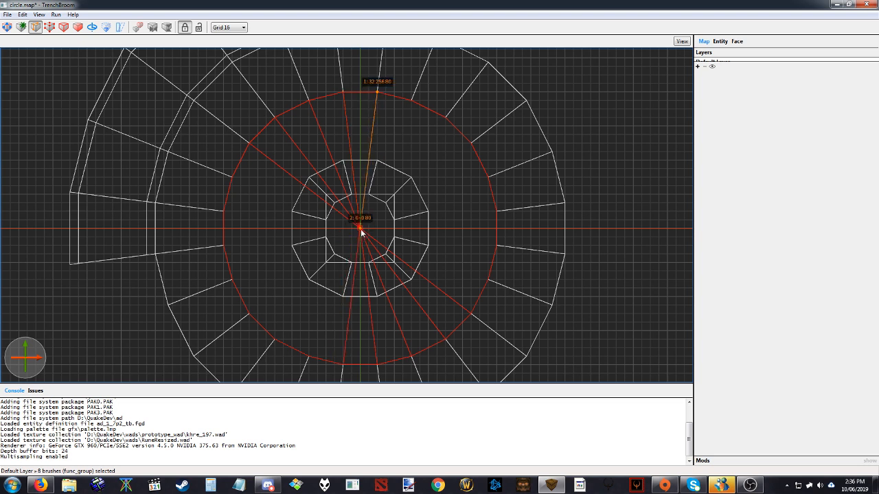
pyautogui.press('Return')
# - Split the disc through its centre from the four following rim vertices, up to 240 96, keeping both sides
pyautogui.moveTo(411, 101); pyautogui.dragTo(360, 228)
pyautogui.press('Return')
pyautogui.click(360, 228)
pyautogui.press('Return')
pyautogui.click(470, 142)
pyautogui.click(360, 228)
pyautogui.press('Return')
pyautogui.click(487, 177)
pyautogui.click(359, 229)
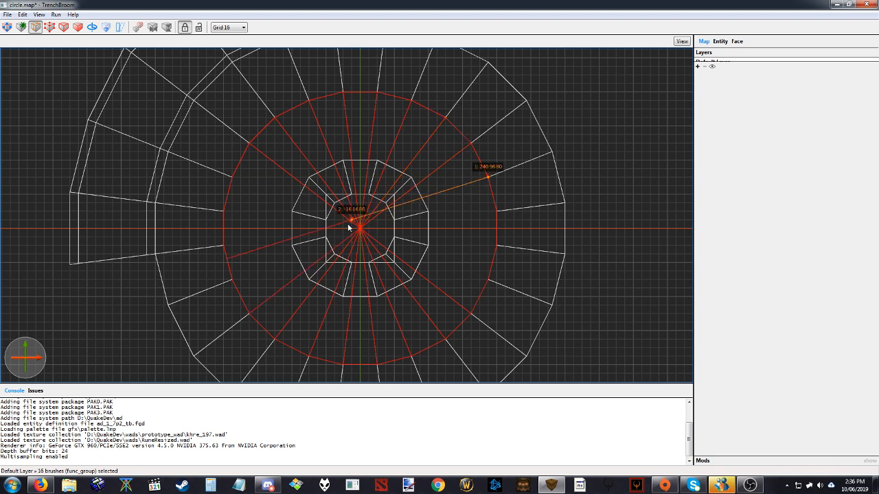
pyautogui.press('Return')
# - Split the disc through its centre from the last three rim vertices, starting at 256 32, to complete 24 wedges
pyautogui.click(496, 211)
pyautogui.click(359, 229)
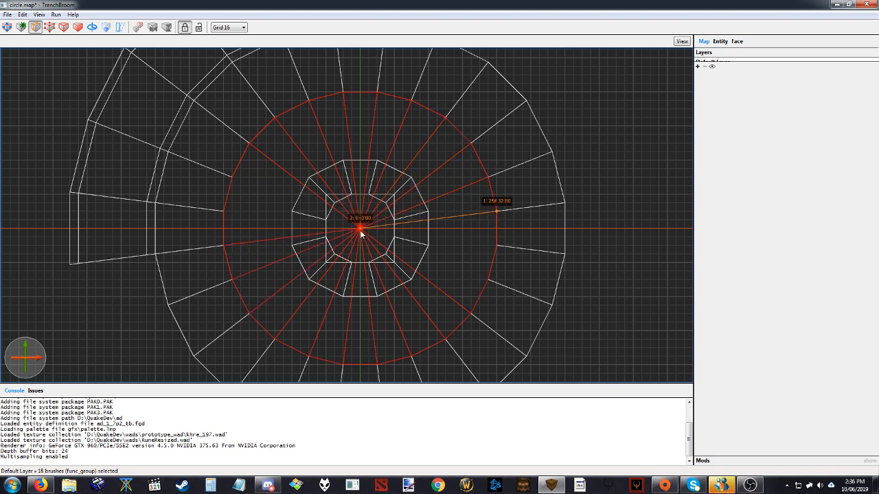
pyautogui.press('Return')
pyautogui.click(496, 245)
pyautogui.click(360, 229)
pyautogui.press('Return')
pyautogui.click(487, 278)
pyautogui.click(364, 230)
pyautogui.press('Return')
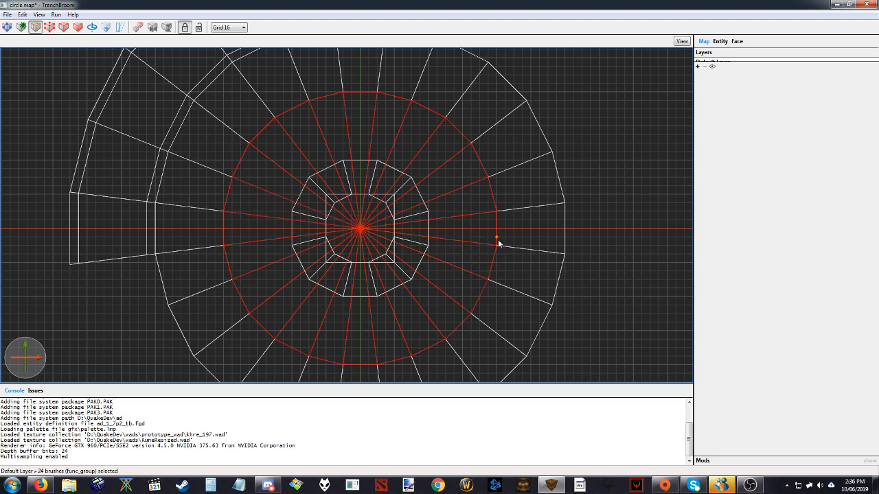
# - Raise the 24-wedge disc straight up above the large ring in the 3D view
pyautogui.hotkey('ctrl', 'space')
pyautogui.hotkey('ctrl', 'space')
pyautogui.hotkey('ctrl', 'space')
pyautogui.moveTo(388, 215); pyautogui.dragTo(370, 225, button='right')
pyautogui.press('Escape')
pyautogui.scroll(-2, 369, 226)
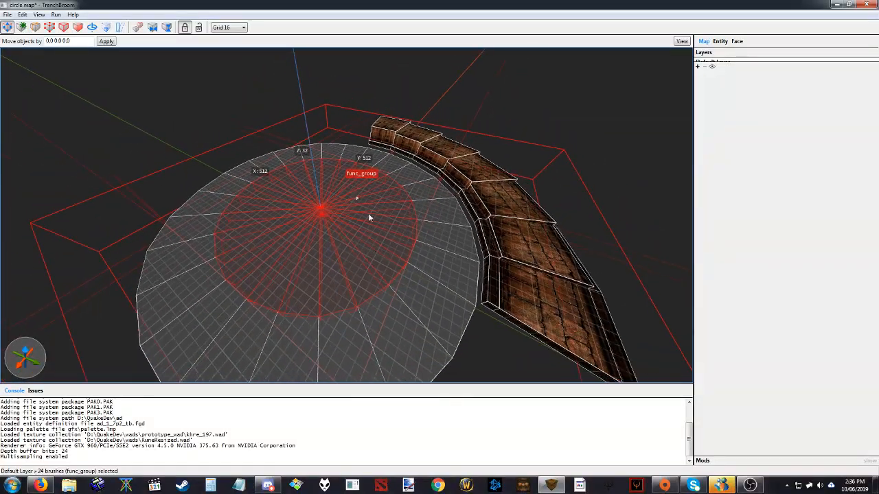
pyautogui.keyDown('alt'); pyautogui.moveTo(369, 231); pyautogui.dragTo(367, 205); pyautogui.keyUp('alt')
pyautogui.moveTo(420, 214)
pyautogui.keyDown('alt'); pyautogui.mouseDown(button='right')
pyautogui.moveTo(353, 227)
pyautogui.moveTo(381, 220)
pyautogui.moveTo(373, 216)
pyautogui.mouseUp(button='right'); pyautogui.keyUp('alt')
# - Set the grid to 32 and extrude a separate segment brush outward from one wedge's outer face
pyautogui.click(376, 226)
pyautogui.press('6')
pyautogui.click(363, 200)
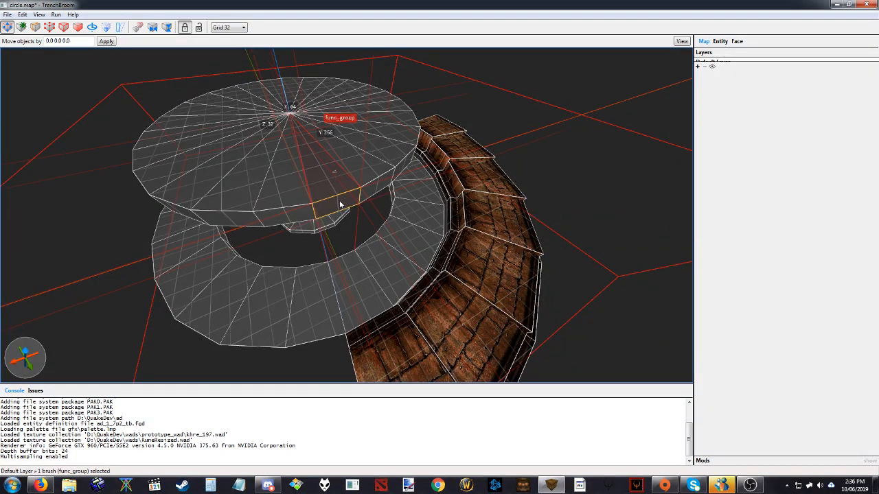
pyautogui.moveTo(339, 202); pyautogui.dragTo(354, 256)
pyautogui.keyDown('alt'); pyautogui.moveTo(363, 202); pyautogui.dragTo(382, 190, button='right'); pyautogui.keyUp('alt')
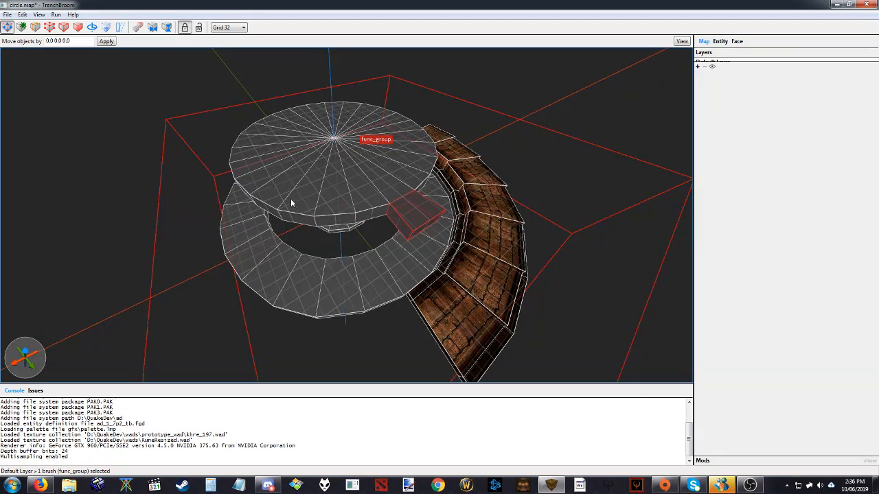
# - Examine the raised disc, its extruded segment and the rings below in the 3D and top views
pyautogui.scroll(8, 310, 199)
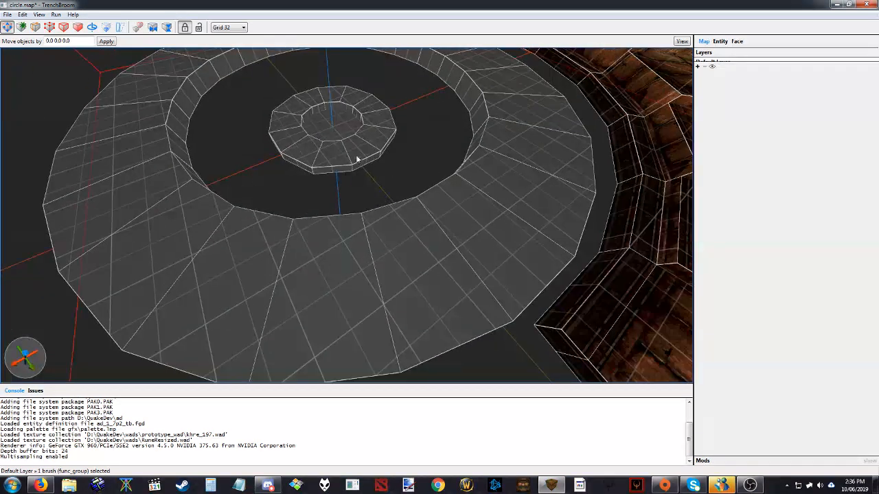
pyautogui.scroll(-10, 412, 191)
pyautogui.moveTo(413, 193); pyautogui.dragTo(332, 196, button='right')
pyautogui.click(332, 192)
pyautogui.scroll(3, 349, 196)
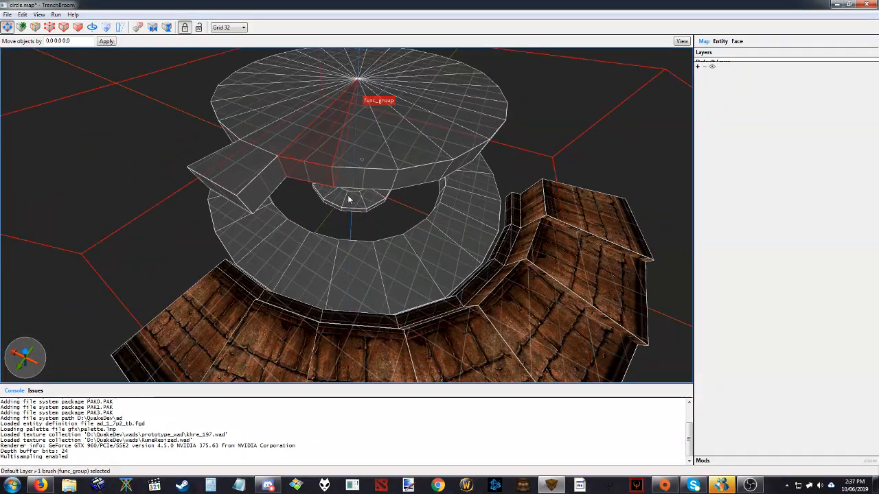
pyautogui.press('space')
pyautogui.press('Escape')
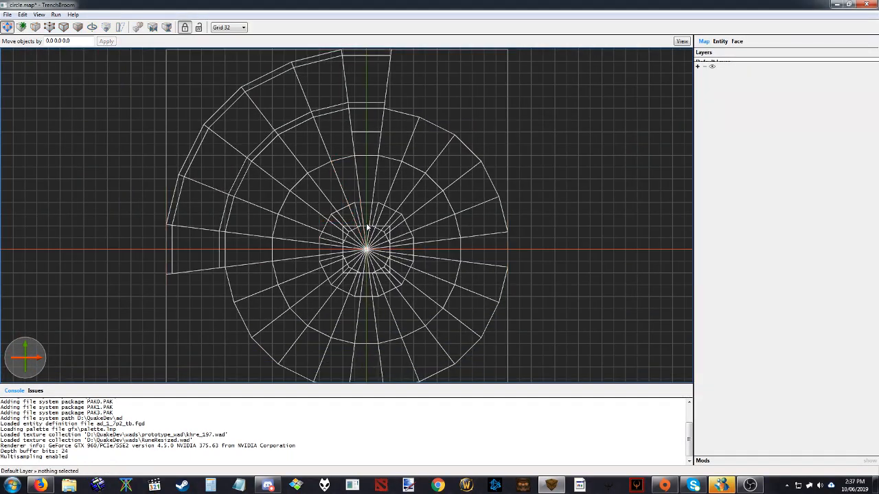
pyautogui.press('space')
pyautogui.press('space')
pyautogui.press('space')
# - Move all 24 disc wedges aside from the rings and isolate them in the top view
pyautogui.moveTo(378, 176); pyautogui.dragTo(361, 196, button='right')
pyautogui.scroll(-4, 361, 196)
pyautogui.moveTo(369, 96)
pyautogui.keyDown('ctrl'); pyautogui.mouseDown()
pyautogui.moveTo(346, 154)
pyautogui.moveTo(365, 83)
pyautogui.moveTo(423, 166)
pyautogui.mouseUp(); pyautogui.keyUp('ctrl')
pyautogui.moveTo(423, 166); pyautogui.dragTo(345, 237, button='right')
pyautogui.scroll(-4, 345, 237)
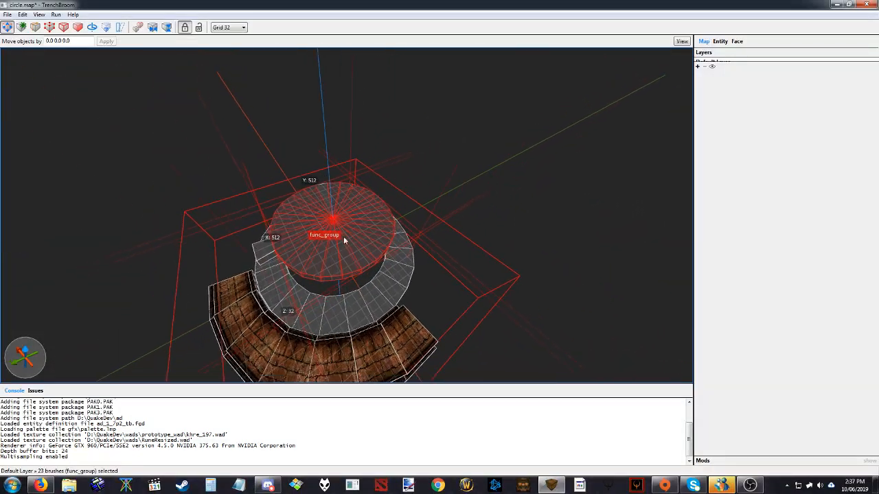
pyautogui.moveTo(344, 238); pyautogui.dragTo(415, 209)
pyautogui.hotkey('ctrl', 'z')
pyautogui.press('Escape')
pyautogui.doubleClick(319, 192)
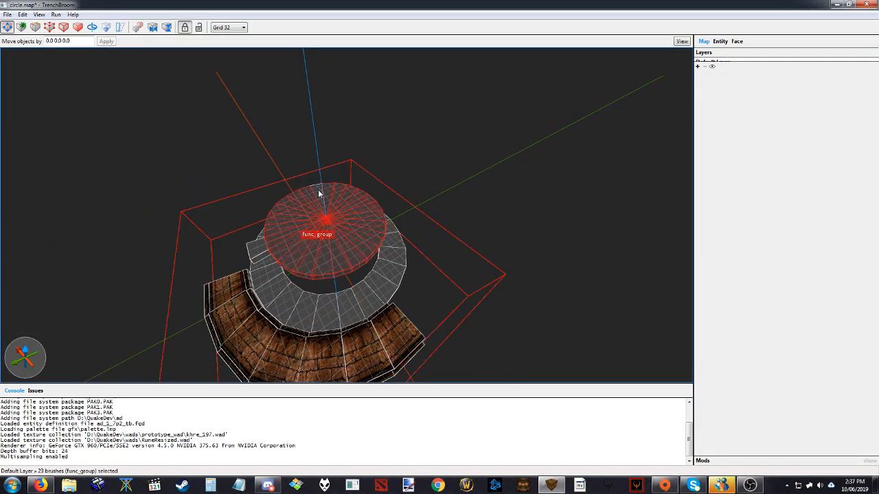
pyautogui.moveTo(295, 228); pyautogui.dragTo(483, 177)
pyautogui.hotkey('ctrl', 'Tab')
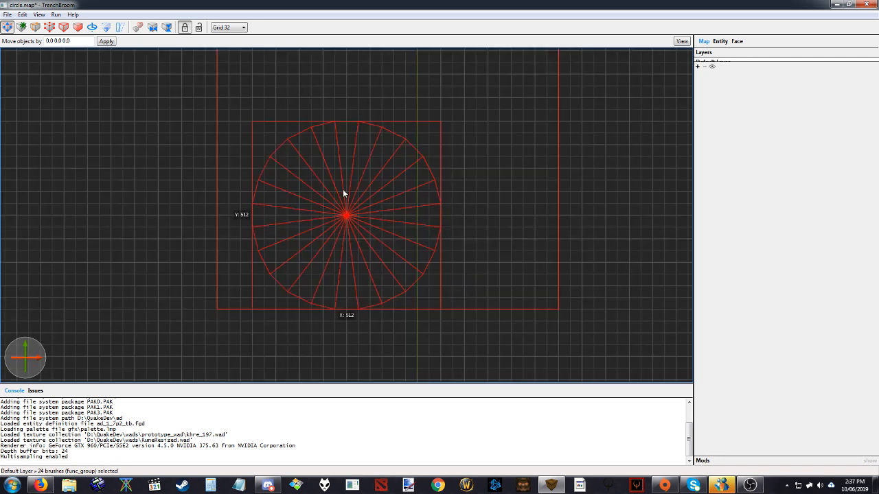
pyautogui.scroll(3, 296, 206)
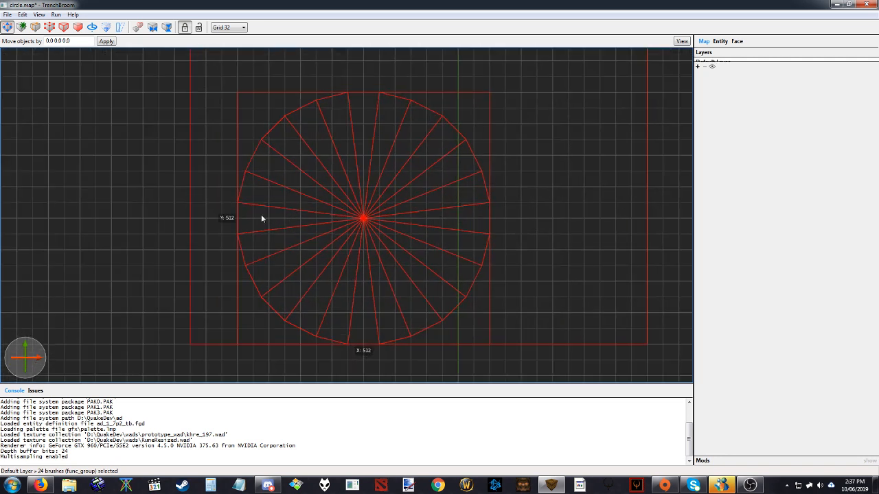
# - Extrude separate 64-unit-deep segments outward from the leftmost and rightmost wedges of the disc
pyautogui.click(245, 218)
pyautogui.scroll(1, 197, 217)
pyautogui.keyDown('ctrl'); pyautogui.keyDown('shift'); pyautogui.moveTo(221, 218); pyautogui.dragTo(190, 220); pyautogui.keyUp('shift'); pyautogui.keyUp('ctrl')
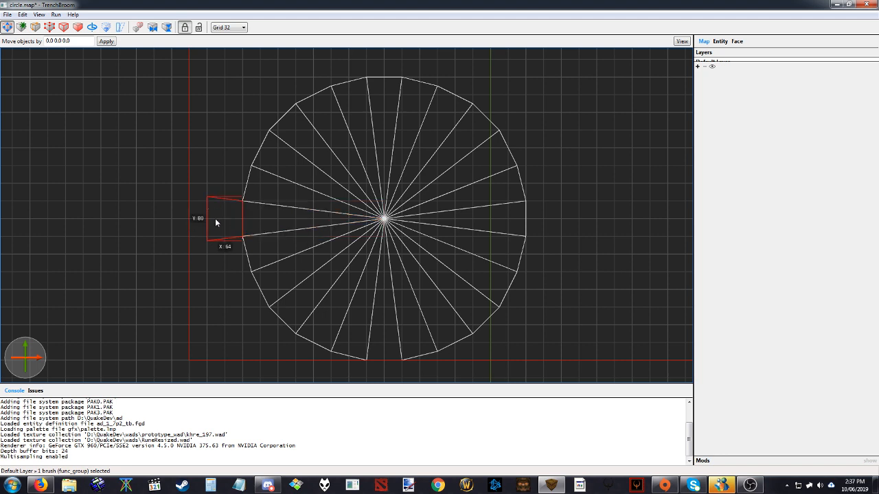
pyautogui.click(491, 229)
pyautogui.keyDown('ctrl'); pyautogui.keyDown('shift'); pyautogui.moveTo(552, 212); pyautogui.dragTo(578, 216); pyautogui.keyUp('shift'); pyautogui.keyUp('ctrl')
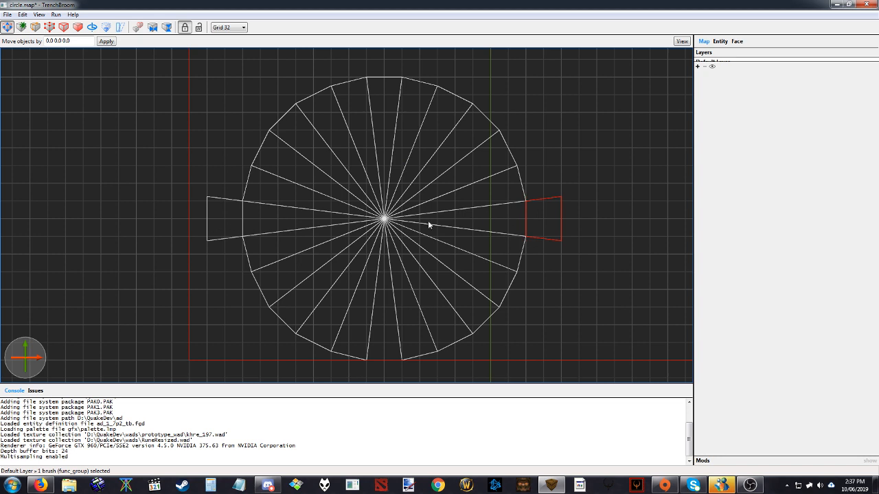
pyautogui.scroll(4, 198, 206)
pyautogui.click(195, 180)
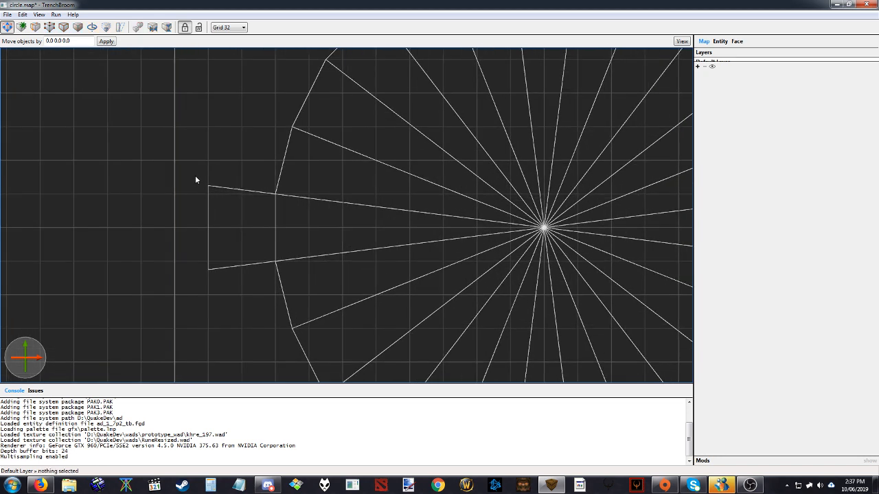
pyautogui.moveTo(196, 173); pyautogui.dragTo(228, 206)
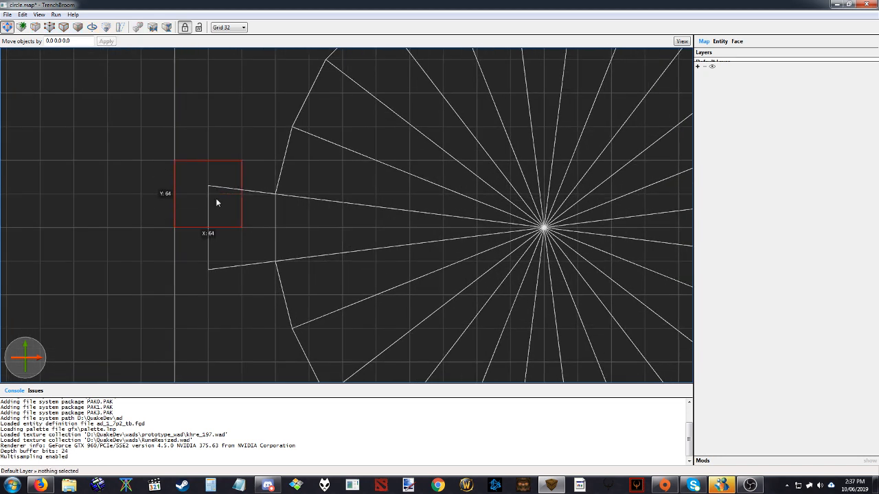
pyautogui.press('Escape')
# - Set the grid to 4 and extrude an outer segment from the wedge just above the leftmost one, meeting its neighbour's corner
pyautogui.press('2')
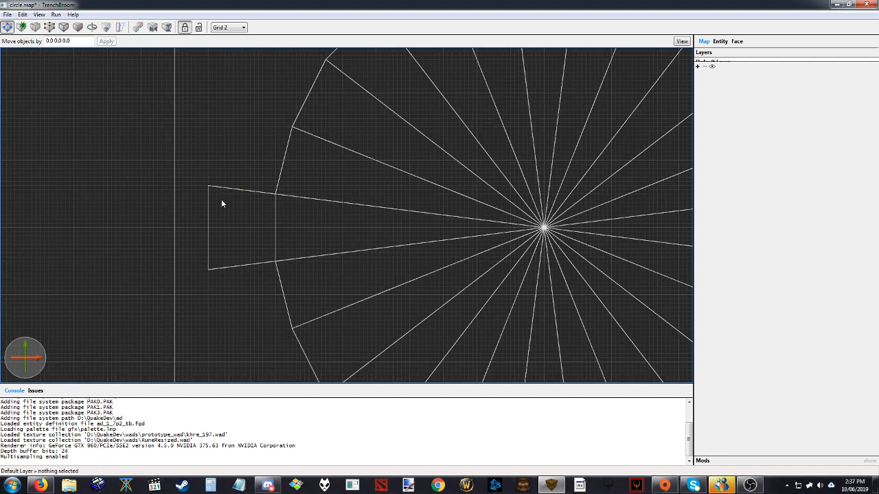
pyautogui.scroll(5, 221, 203)
pyautogui.press('3')
pyautogui.scroll(-4, 213, 199)
pyautogui.click(395, 152)
pyautogui.scroll(-2, 388, 288)
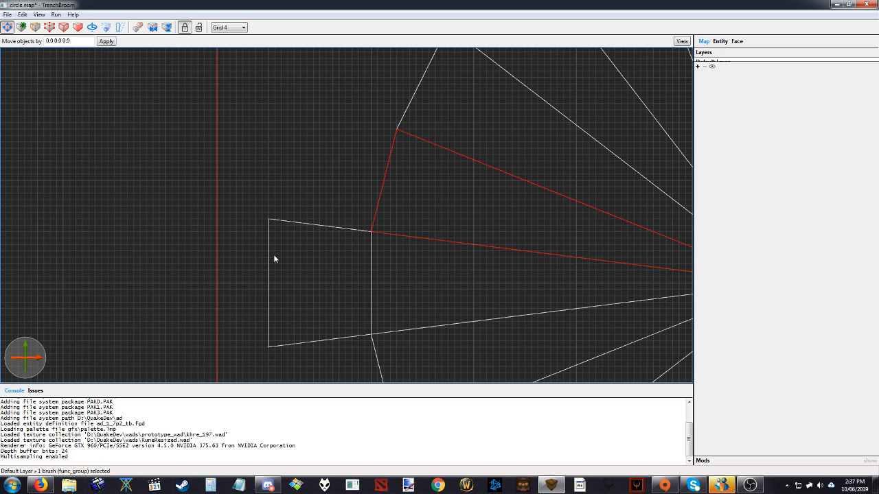
pyautogui.keyDown('ctrl'); pyautogui.keyDown('shift'); pyautogui.moveTo(364, 195); pyautogui.dragTo(255, 173); pyautogui.keyUp('shift'); pyautogui.keyUp('ctrl')
# - Extrude matching outer segments from the next two wedges clockwise along the upper-left rim
pyautogui.scroll(-3, 376, 338)
pyautogui.scroll(3, 400, 111)
pyautogui.click(424, 176)
pyautogui.keyDown('ctrl'); pyautogui.keyDown('shift'); pyautogui.moveTo(396, 177); pyautogui.dragTo(289, 128); pyautogui.keyUp('shift'); pyautogui.keyUp('ctrl')
pyautogui.scroll(-12, 385, 303)
pyautogui.scroll(7, 447, 182)
pyautogui.click(425, 208)
pyautogui.keyDown('ctrl'); pyautogui.keyDown('shift'); pyautogui.moveTo(389, 181); pyautogui.dragTo(340, 154); pyautogui.keyUp('shift'); pyautogui.keyUp('ctrl')
# - Extrude outer segments from the three remaining wedges up to the top of the disc, completing the upper-left arc
pyautogui.scroll(-6, 339, 264)
pyautogui.scroll(6, 469, 171)
pyautogui.keyDown('ctrl'); pyautogui.click(429, 216); pyautogui.keyUp('ctrl')
pyautogui.click(429, 213)
pyautogui.keyDown('ctrl'); pyautogui.keyDown('shift'); pyautogui.moveTo(393, 167); pyautogui.dragTo(354, 111); pyautogui.keyUp('shift'); pyautogui.keyUp('ctrl')
pyautogui.click(485, 182)
pyautogui.keyDown('ctrl'); pyautogui.keyDown('shift'); pyautogui.moveTo(465, 144); pyautogui.dragTo(438, 72); pyautogui.keyUp('shift'); pyautogui.keyUp('ctrl')
pyautogui.click(555, 172)
pyautogui.keyDown('ctrl'); pyautogui.keyDown('shift'); pyautogui.moveTo(555, 172); pyautogui.dragTo(541, 56); pyautogui.keyUp('shift'); pyautogui.keyUp('ctrl')
pyautogui.scroll(-5, 239, 108)
# - Duplicate the upper-left arc of outer segments, mirror the copy horizontally and fit it against the disc's upper-right rim
pyautogui.scroll(-4, 193, 114)
pyautogui.scroll(3, 307, 135)
pyautogui.click(244, 78)
pyautogui.moveTo(318, 113)
pyautogui.keyDown('ctrl'); pyautogui.mouseDown()
pyautogui.moveTo(236, 184)
pyautogui.moveTo(238, 205)
pyautogui.mouseUp(); pyautogui.keyUp('ctrl')
pyautogui.keyDown('ctrl'); pyautogui.moveTo(309, 118); pyautogui.dragTo(421, 119); pyautogui.keyUp('ctrl')
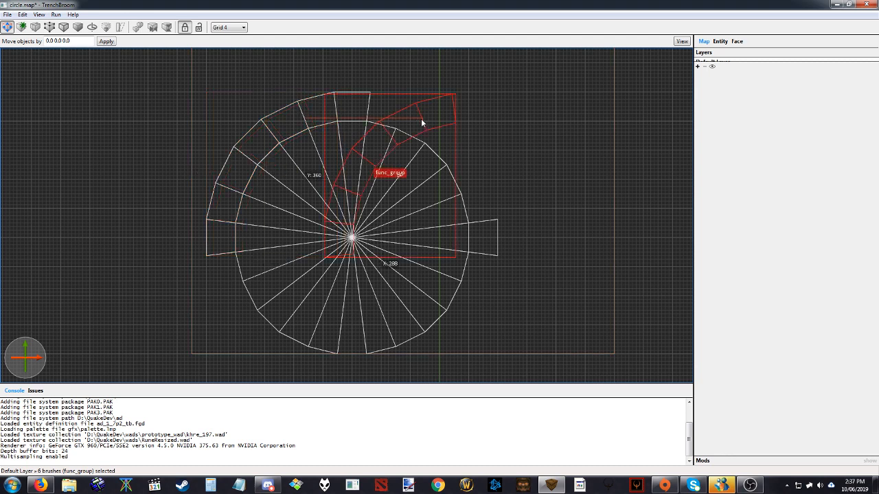
pyautogui.click(151, 29)
pyautogui.moveTo(357, 125); pyautogui.dragTo(401, 128)
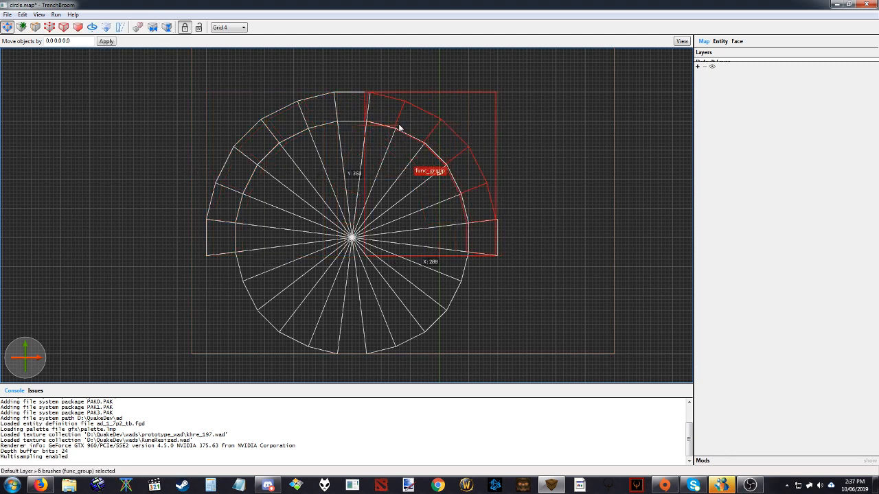
# - Select the outer segments of both upper arcs and adjust the selection in the 3D view, leaving the disc wedges out
pyautogui.moveTo(304, 117)
pyautogui.keyDown('ctrl'); pyautogui.mouseDown()
pyautogui.moveTo(229, 197)
pyautogui.moveTo(218, 239)
pyautogui.mouseUp(); pyautogui.keyUp('ctrl')
pyautogui.hotkey('ctrl', 'Tab')
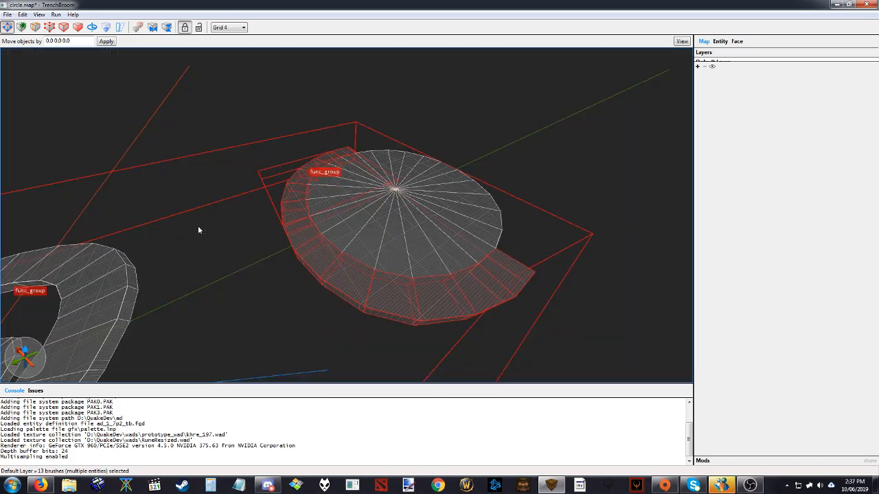
pyautogui.press('w')
pyautogui.moveTo(328, 197)
pyautogui.mouseDown(button='right')
pyautogui.moveTo(356, 214)
pyautogui.moveTo(304, 214)
pyautogui.moveTo(284, 193)
pyautogui.moveTo(260, 220)
pyautogui.mouseUp(button='right')
pyautogui.press('d')
pyautogui.press('s')
pyautogui.click(308, 227)
pyautogui.moveTo(341, 217)
pyautogui.mouseDown()
pyautogui.moveTo(409, 195)
pyautogui.moveTo(341, 237)
pyautogui.mouseUp()
pyautogui.press('Escape')
pyautogui.click(306, 248)
pyautogui.keyDown('ctrl'); pyautogui.click(502, 137); pyautogui.keyUp('ctrl')
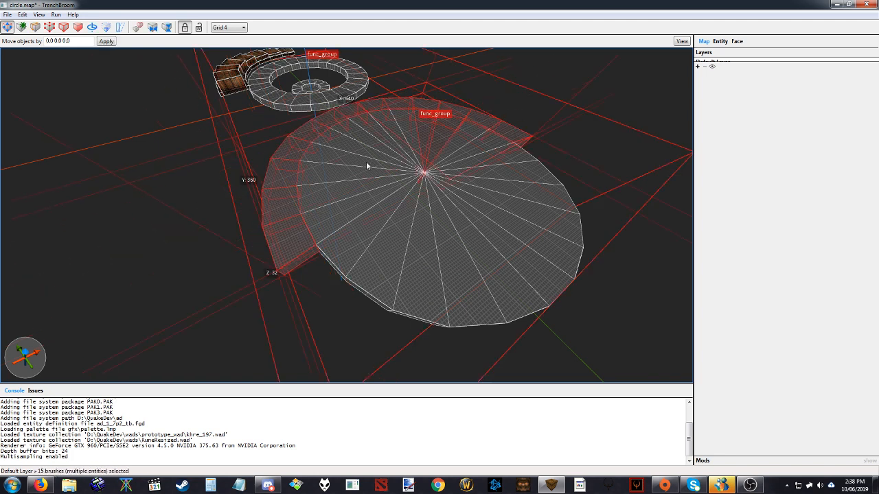
pyautogui.keyDown('ctrl'); pyautogui.click(443, 122); pyautogui.keyUp('ctrl')
pyautogui.keyDown('ctrl'); pyautogui.click(419, 120); pyautogui.keyUp('ctrl')
# - Set the grid to 8 and raise the ring segments' tops in steps, deselecting one more segment from the arc's end after each raise
pyautogui.moveTo(392, 148)
pyautogui.mouseDown(button='right')
pyautogui.moveTo(353, 179)
pyautogui.moveTo(280, 179)
pyautogui.moveTo(292, 179)
pyautogui.mouseUp(button='right')
pyautogui.press('4')
pyautogui.keyDown('ctrl'); pyautogui.click(284, 198); pyautogui.keyUp('ctrl')
pyautogui.keyDown('shift'); pyautogui.moveTo(311, 179); pyautogui.dragTo(311, 171); pyautogui.keyUp('shift')
pyautogui.keyDown('ctrl'); pyautogui.click(312, 170); pyautogui.keyUp('ctrl')
pyautogui.keyDown('shift'); pyautogui.moveTo(333, 142); pyautogui.dragTo(383, 109); pyautogui.keyUp('shift')
pyautogui.keyDown('ctrl'); pyautogui.click(335, 135); pyautogui.keyUp('ctrl')
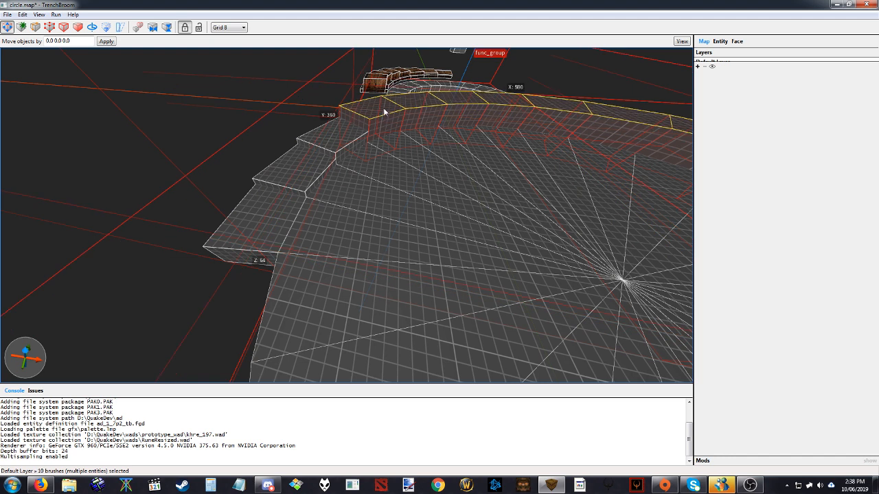
# - Continue the staircase along the middle of the arc, dropping the next segments from the selection and raising the remaining tops each time
pyautogui.keyDown('ctrl'); pyautogui.click(370, 110); pyautogui.keyUp('ctrl')
pyautogui.keyDown('ctrl'); pyautogui.click(416, 104); pyautogui.keyUp('ctrl')
pyautogui.keyDown('shift'); pyautogui.moveTo(452, 101); pyautogui.dragTo(501, 88); pyautogui.keyUp('shift')
pyautogui.keyDown('ctrl'); pyautogui.click(461, 96); pyautogui.keyUp('ctrl')
pyautogui.keyDown('ctrl'); pyautogui.click(502, 98); pyautogui.keyUp('ctrl')
pyautogui.keyDown('shift'); pyautogui.moveTo(563, 91); pyautogui.dragTo(564, 84); pyautogui.keyUp('shift')
pyautogui.keyDown('ctrl'); pyautogui.click(564, 93); pyautogui.keyUp('ctrl')
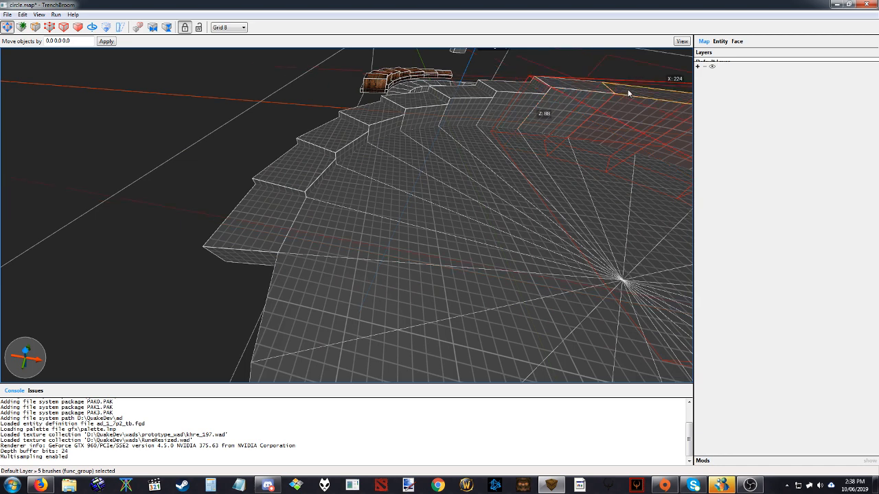
# - Raise the tops of the last segments at the far end of the arc in successive steps to finish the curved staircase
pyautogui.moveTo(474, 155); pyautogui.dragTo(486, 129, button='right')
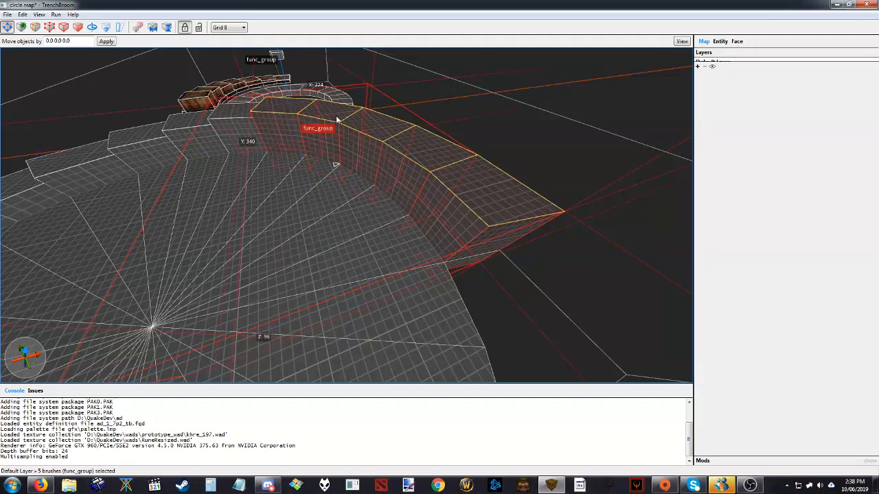
pyautogui.click(329, 110)
pyautogui.click(360, 117)
pyautogui.keyDown('ctrl'); pyautogui.moveTo(364, 119); pyautogui.dragTo(471, 193); pyautogui.keyUp('ctrl')
pyautogui.keyDown('shift'); pyautogui.moveTo(421, 146); pyautogui.dragTo(431, 127); pyautogui.keyUp('shift')
pyautogui.keyDown('ctrl'); pyautogui.click(396, 129); pyautogui.keyUp('ctrl')
pyautogui.keyDown('ctrl'); pyautogui.click(424, 131); pyautogui.keyUp('ctrl')
pyautogui.keyDown('shift'); pyautogui.moveTo(489, 160); pyautogui.dragTo(489, 151); pyautogui.keyUp('shift')
# - Select all 24 wedges of the disc and extrude their top faces upward into a tall central column above the staircase
pyautogui.scroll(-5, 414, 143)
pyautogui.press('Escape')
pyautogui.moveTo(414, 143)
pyautogui.keyDown('alt'); pyautogui.mouseDown(button='right')
pyautogui.moveTo(368, 142)
pyautogui.moveTo(371, 156)
pyautogui.moveTo(420, 140)
pyautogui.mouseUp(button='right'); pyautogui.keyUp('alt')
pyautogui.click(420, 140)
pyautogui.doubleClick(420, 142)
pyautogui.press('Escape')
pyautogui.moveTo(443, 151)
pyautogui.keyDown('ctrl'); pyautogui.mouseDown()
pyautogui.moveTo(418, 149)
pyautogui.moveTo(487, 202)
pyautogui.moveTo(347, 246)
pyautogui.moveTo(325, 172)
pyautogui.mouseUp(); pyautogui.keyUp('ctrl')
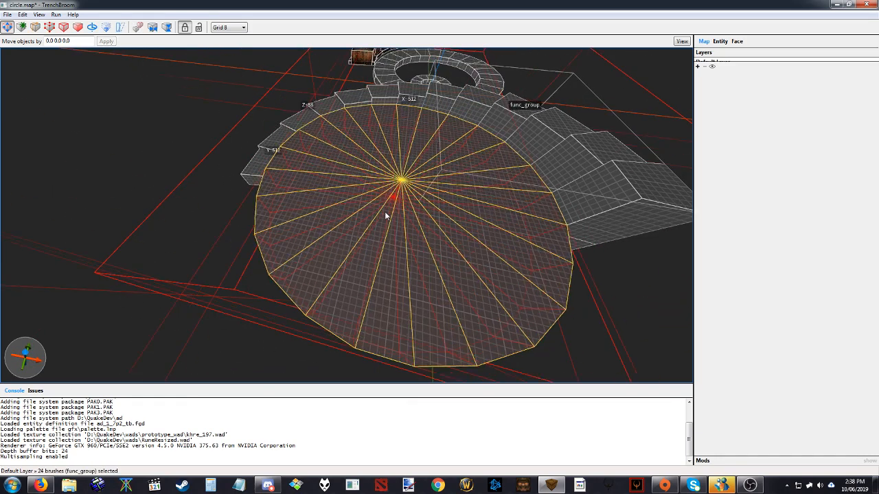
pyautogui.keyDown('shift'); pyautogui.moveTo(378, 228); pyautogui.dragTo(406, 57); pyautogui.keyUp('shift')
pyautogui.press('Escape')
pyautogui.scroll(-10, 430, 179)
pyautogui.scroll(6, 450, 175)
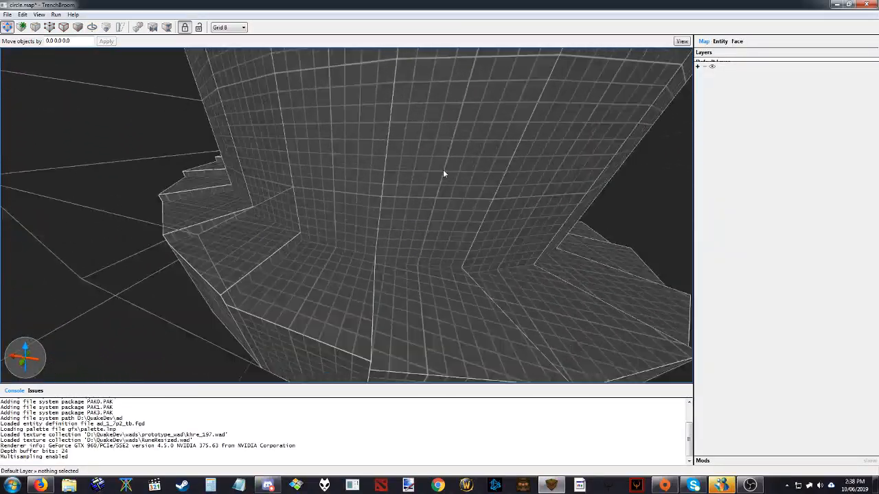
pyautogui.scroll(-6, 447, 167)
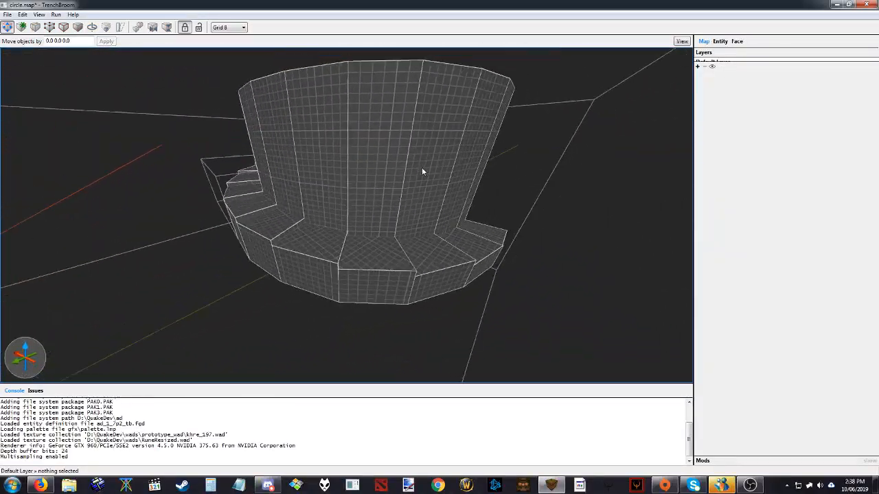